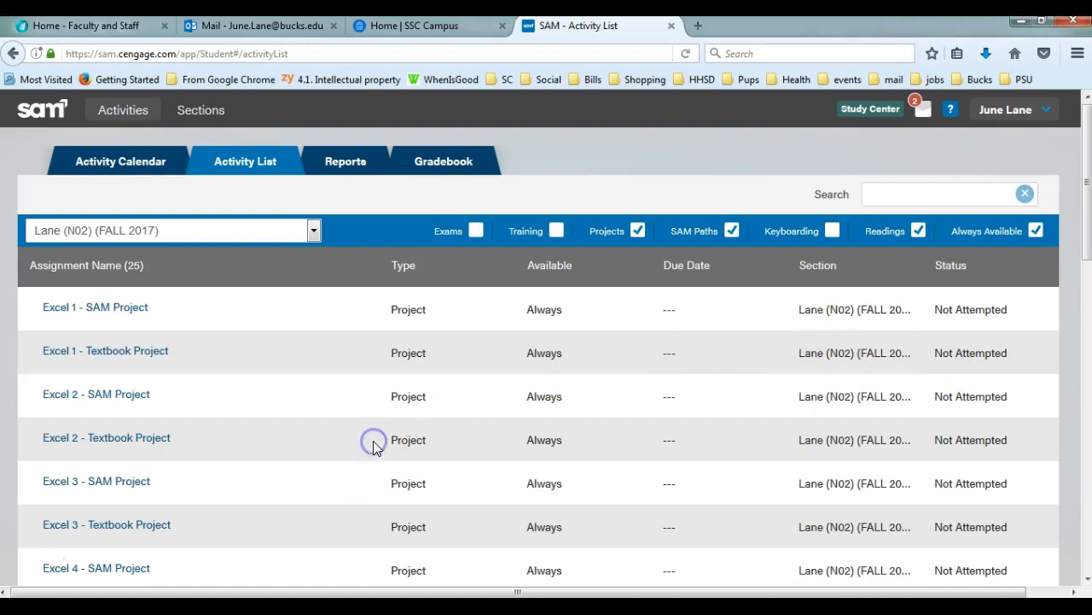
Step: Start the Word 4 - Textbook Project assignment from the SAM activity list
scroll(347, 374, "down", 6)
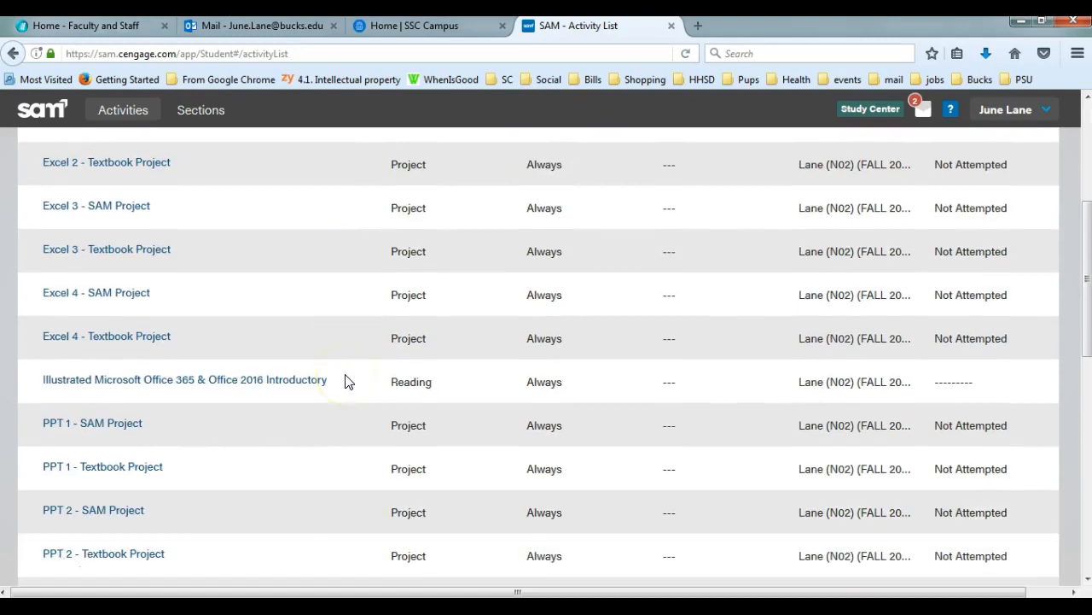
scroll(347, 381, "down", 5)
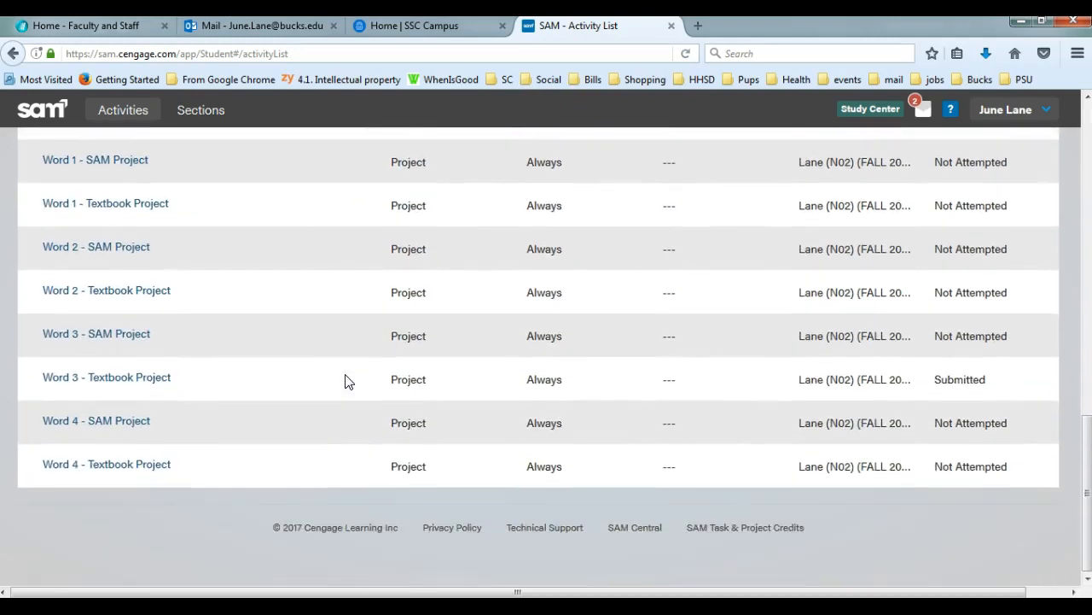
left_click(164, 471)
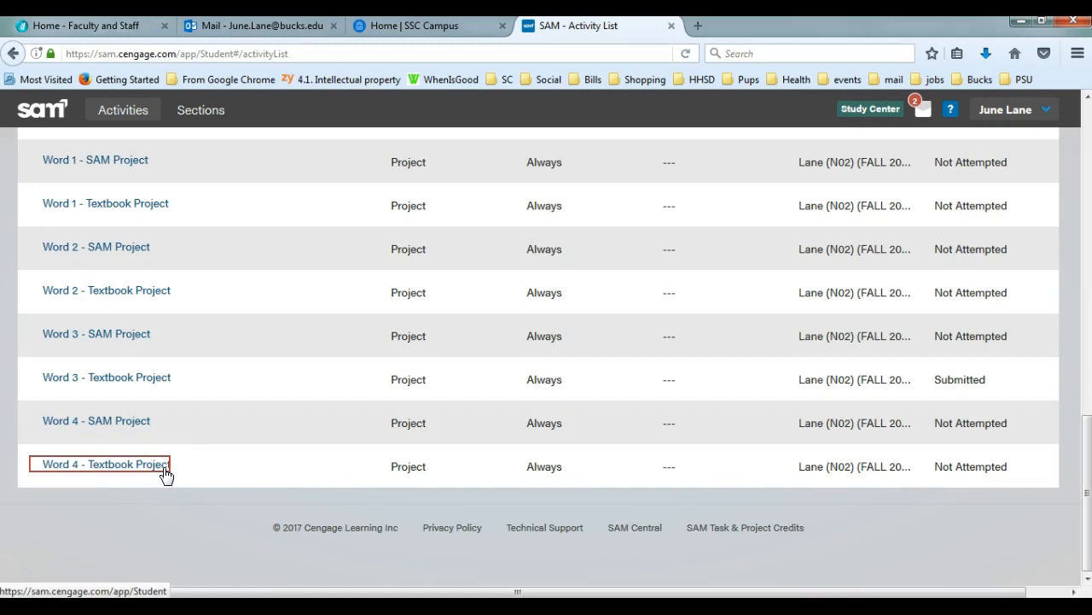
left_click(152, 471)
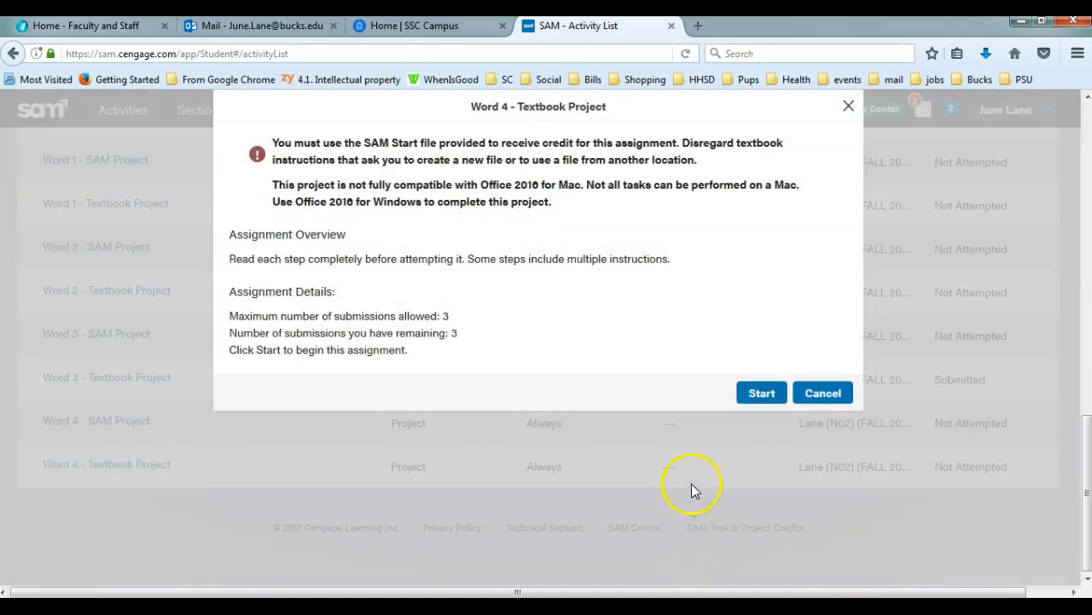
left_click(760, 390)
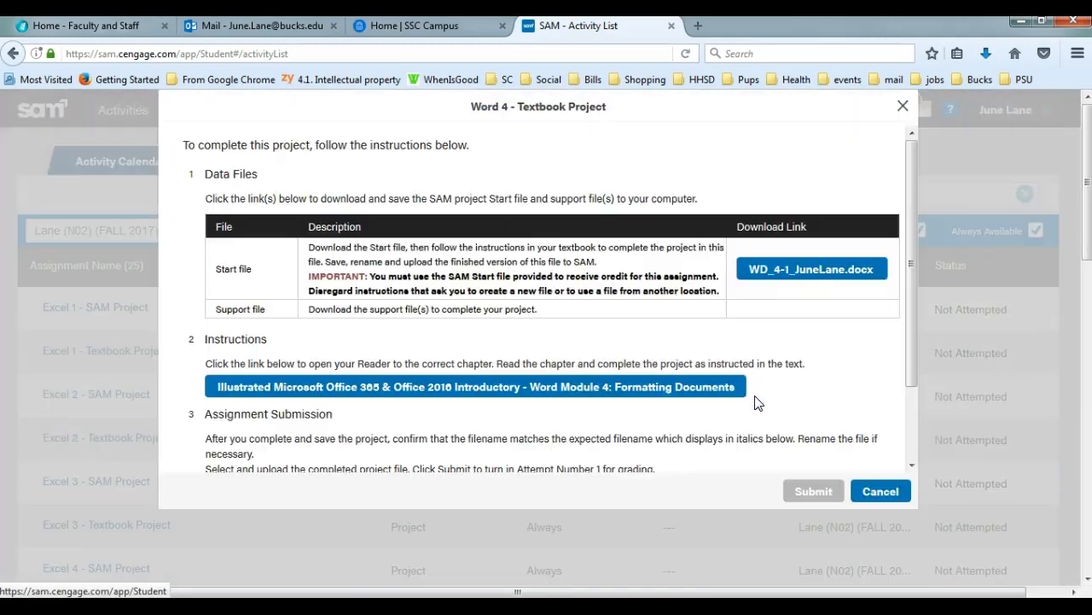
Step: Download the project's start file, choosing to open it directly with Microsoft Word
left_click(810, 270)
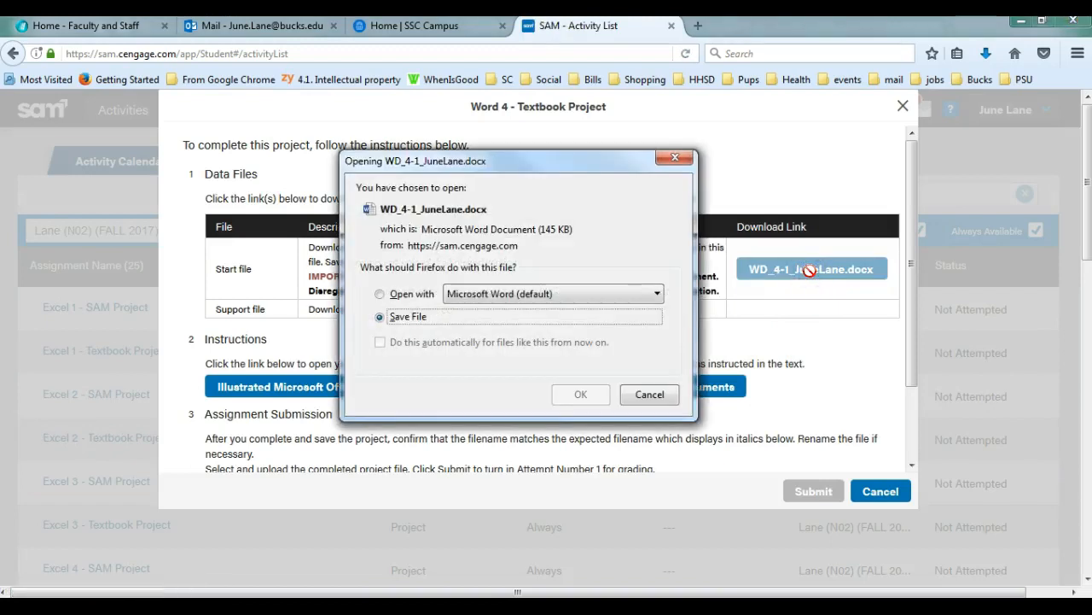
left_click(379, 293)
left_click(577, 393)
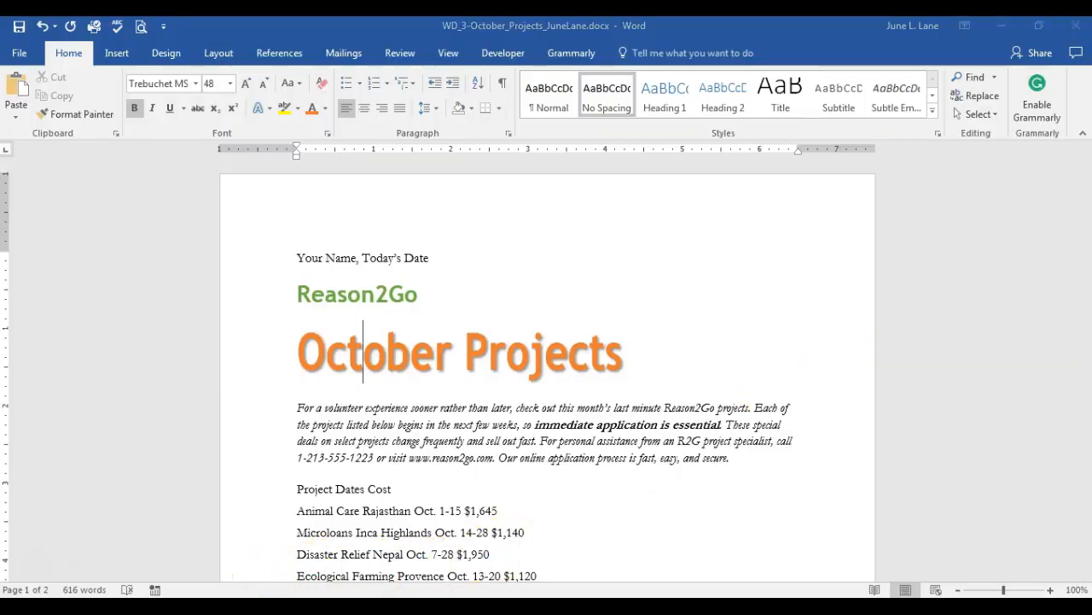
Step: Switch back to Firefox and copy the expected Travel Health 2Go filename from the Assignment Submission section
left_click(271, 604)
scroll(569, 431, "down", 2)
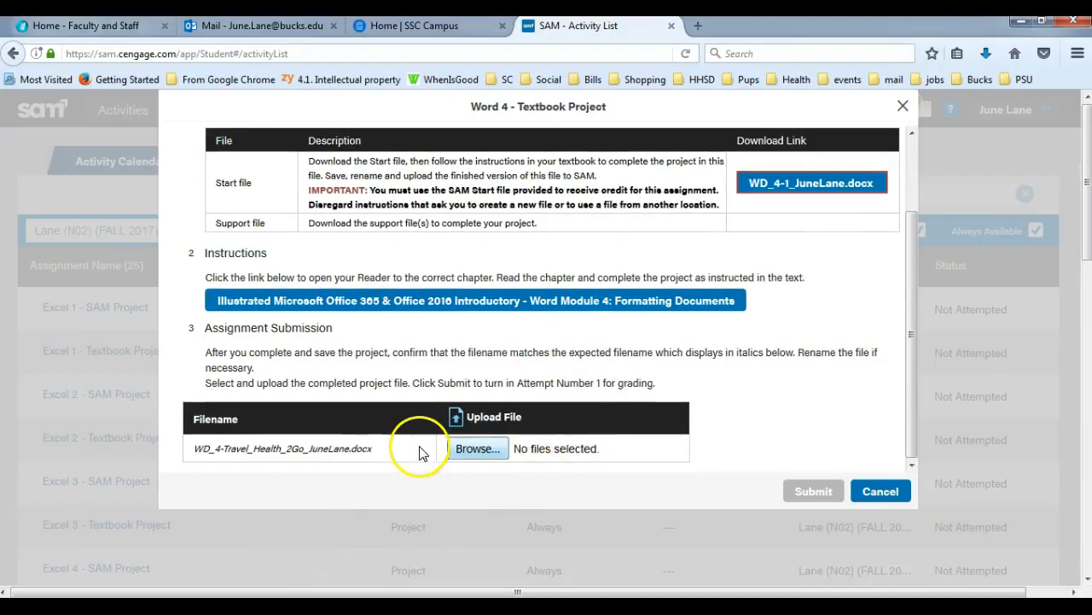
left_click_drag(380, 449, 185, 454)
key("ctrl+c")
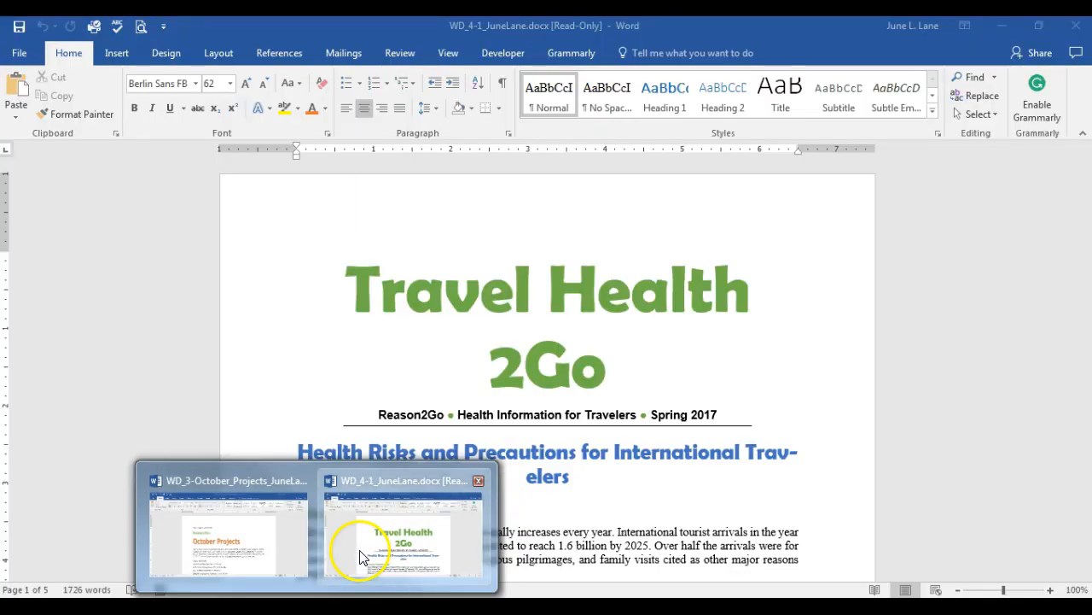
Step: Switch to the start file in Word and save it to the Desktop under the copied Travel Health 2Go filename
left_click(360, 551)
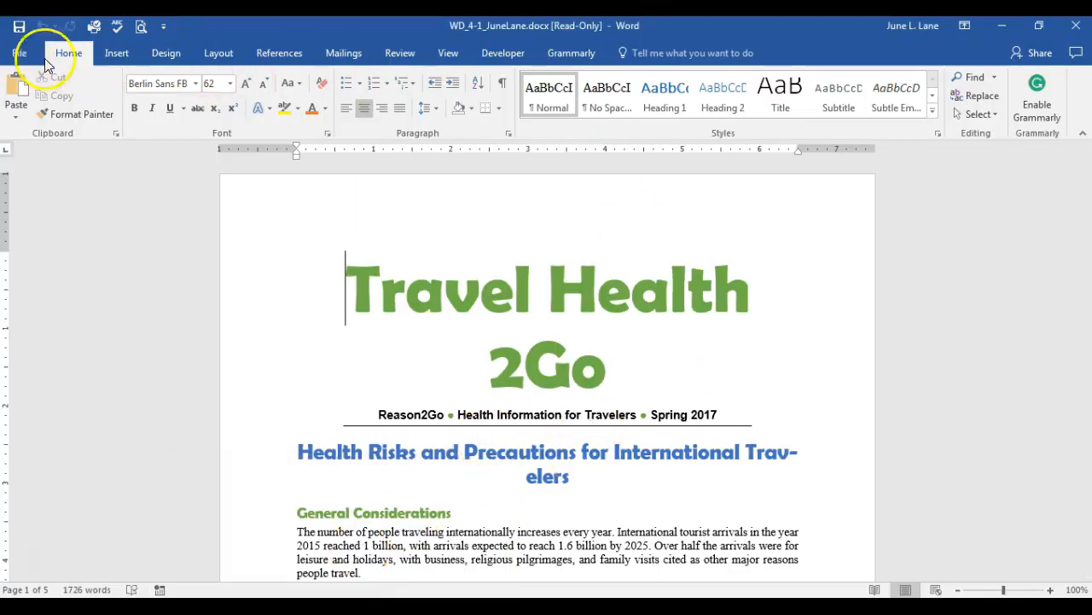
left_click(19, 53)
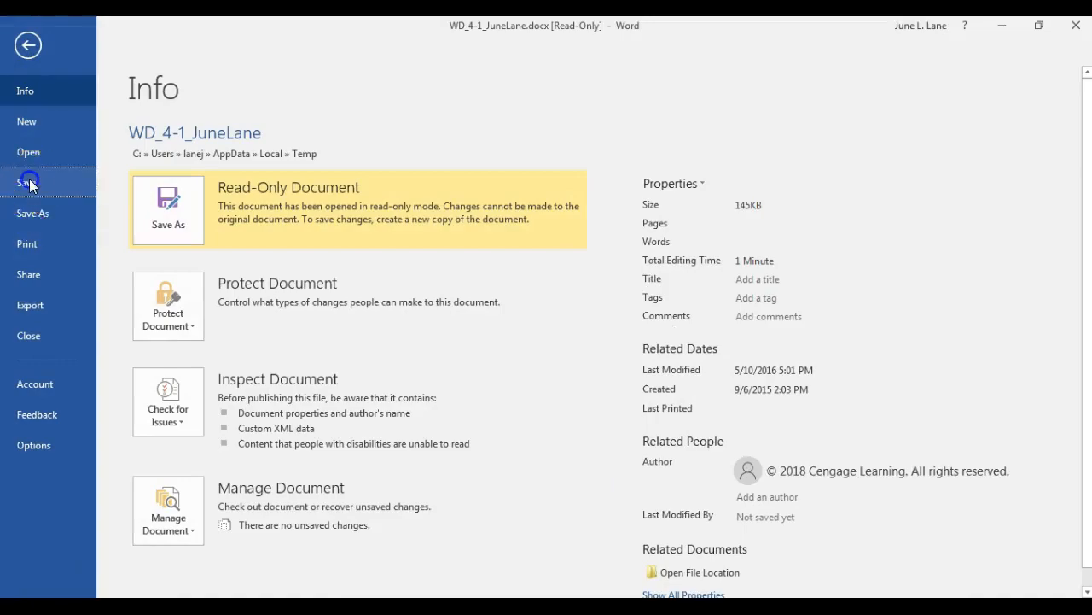
left_click(25, 182)
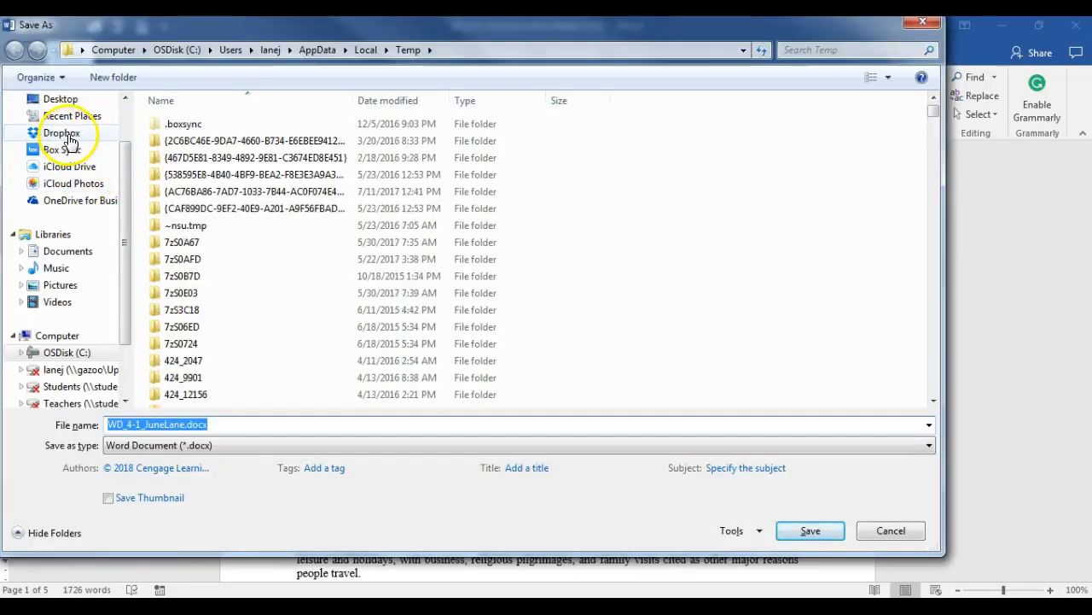
left_click(71, 100)
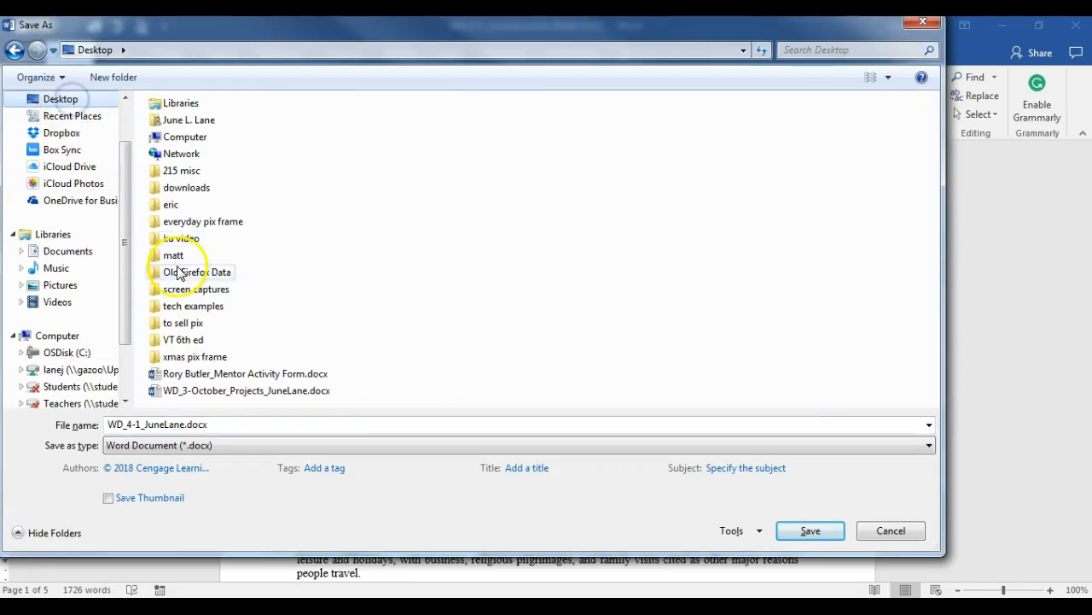
left_click(214, 424)
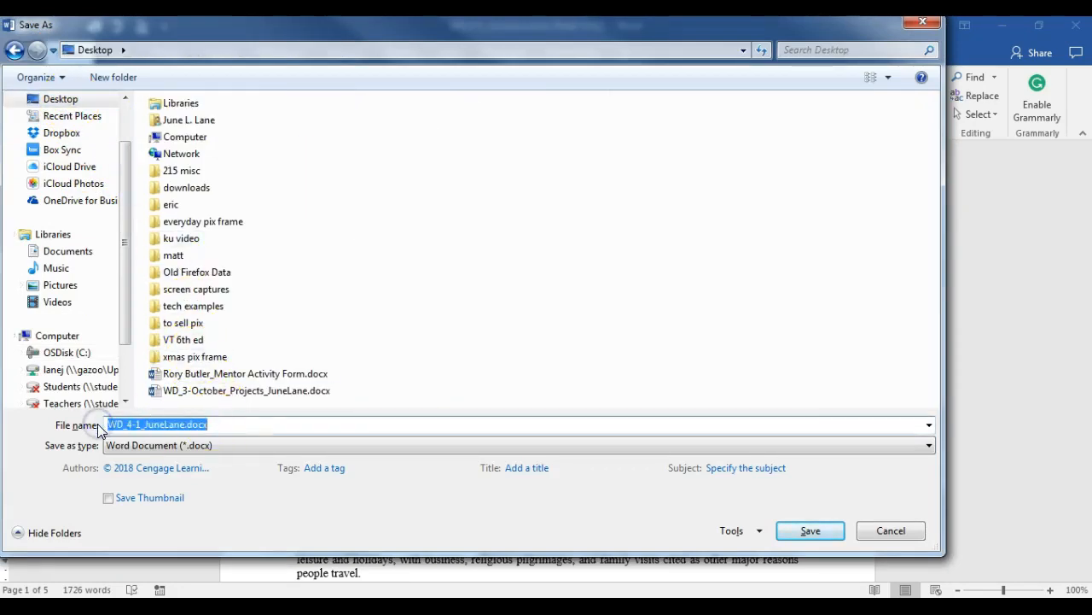
key("ctrl+v")
left_click(805, 529)
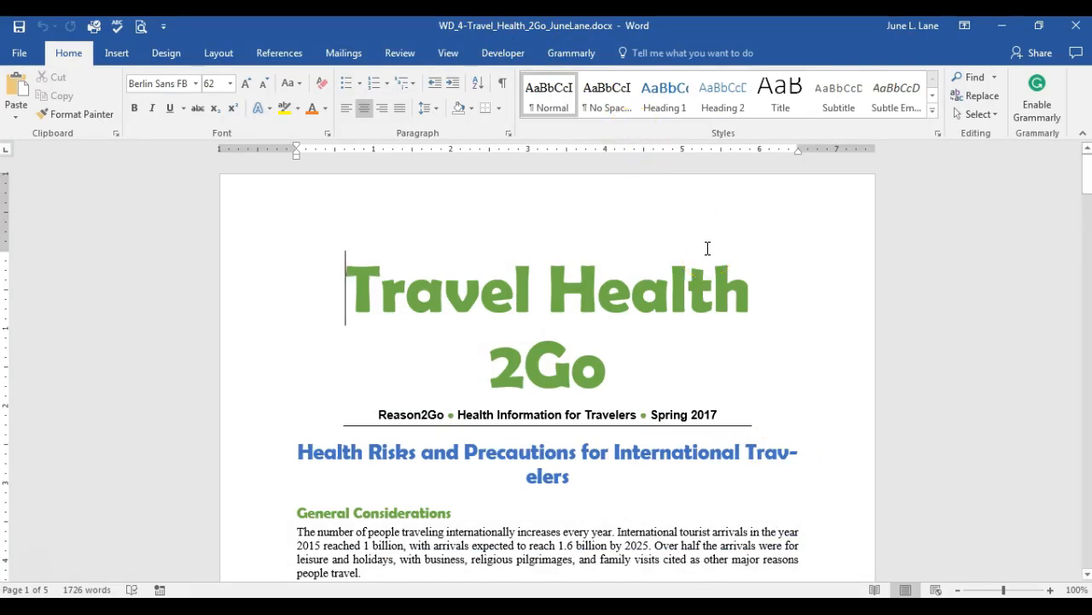
Step: Look through the whole Travel Health 2Go document to examine its content and layout, and return to its beginning
scroll(721, 301, "down", 5)
scroll(721, 302, "down", 18)
scroll(721, 302, "down", 17)
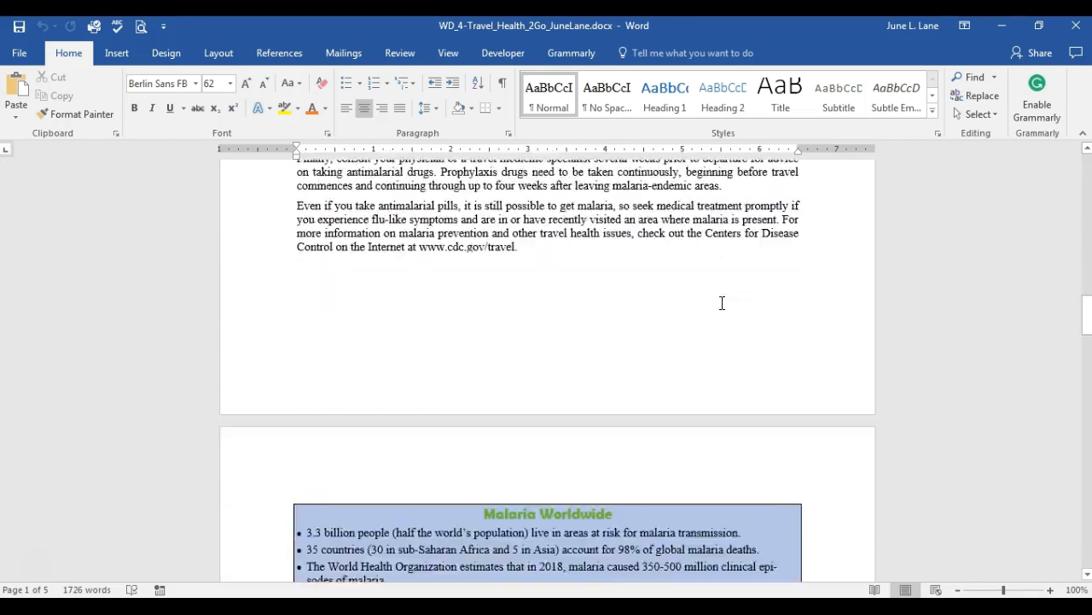
scroll(721, 302, "down", 9)
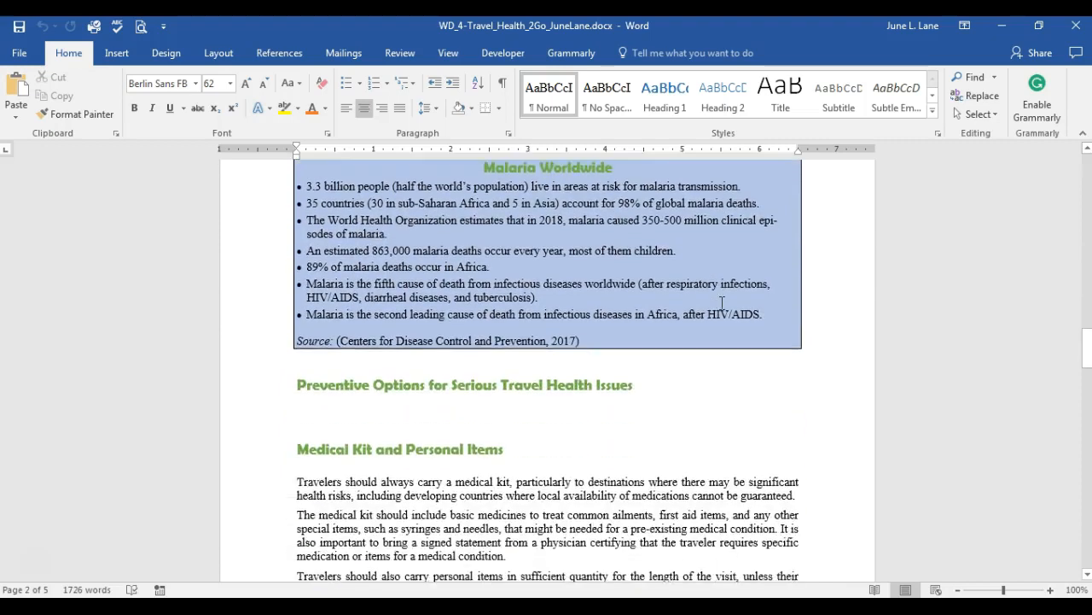
scroll(721, 302, "down", 14)
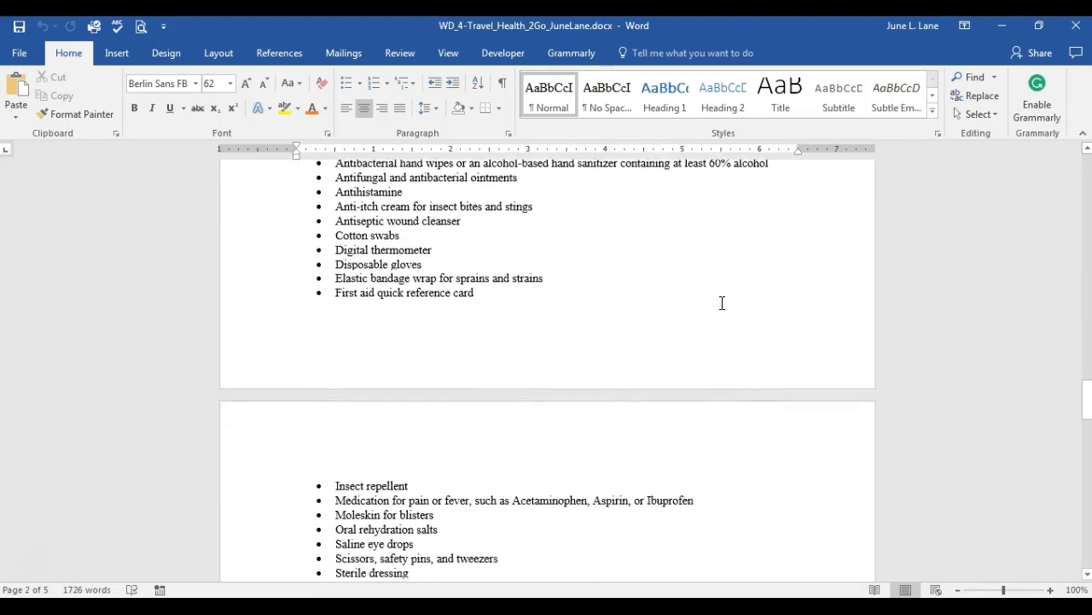
scroll(721, 303, "down", 10)
scroll(722, 302, "down", 14)
scroll(721, 306, "down", 6)
scroll(722, 303, "up", 12)
scroll(721, 302, "up", 20)
scroll(721, 302, "up", 3)
key("ctrl+Home")
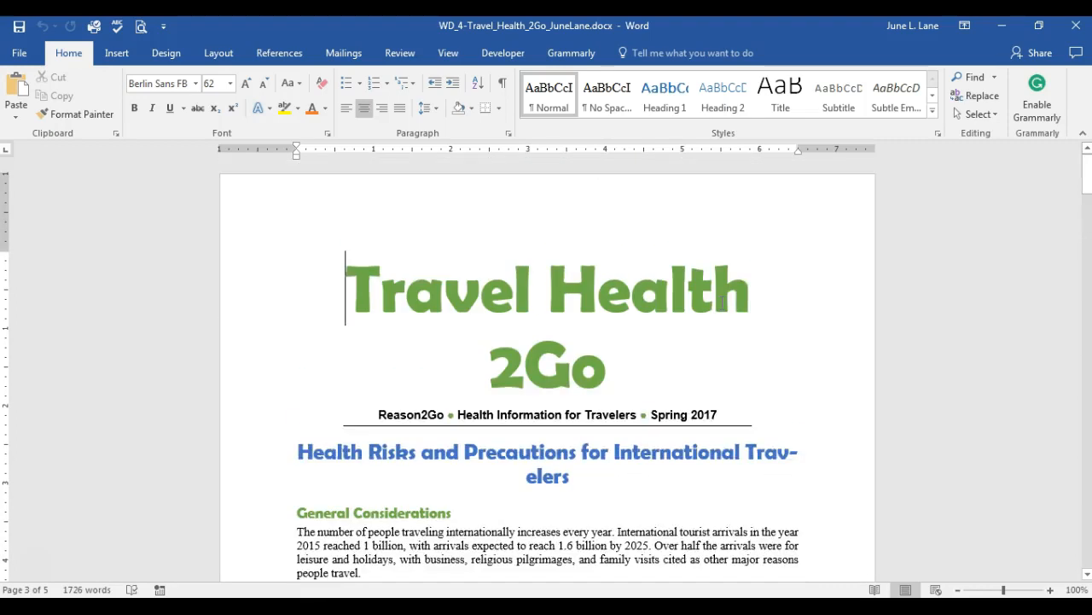
Step: Set the document's top and bottom page margins to 0.7" using custom margins
left_click(213, 57)
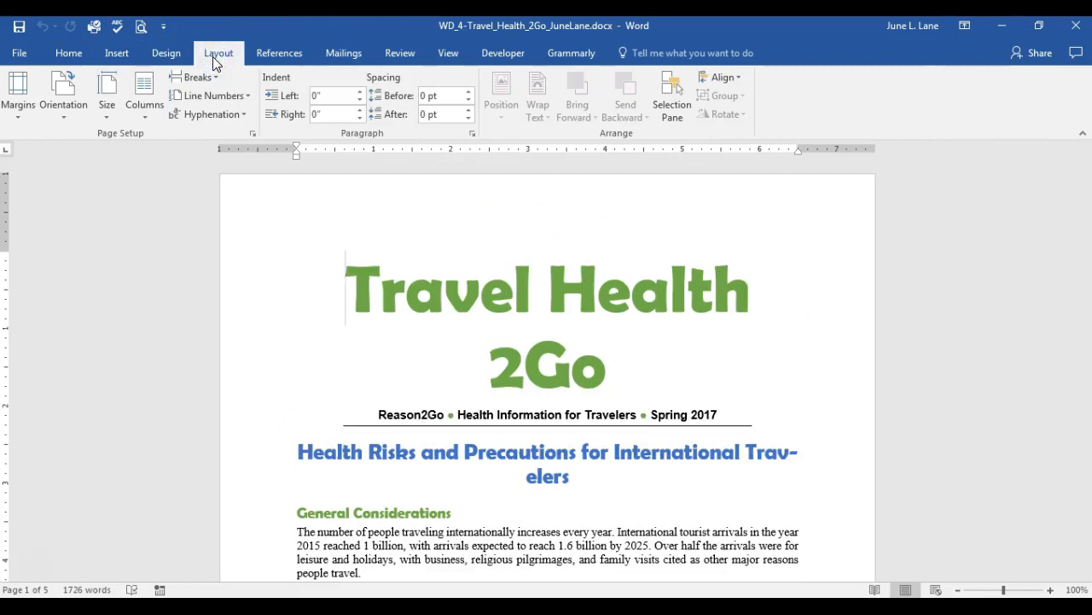
left_click(18, 117)
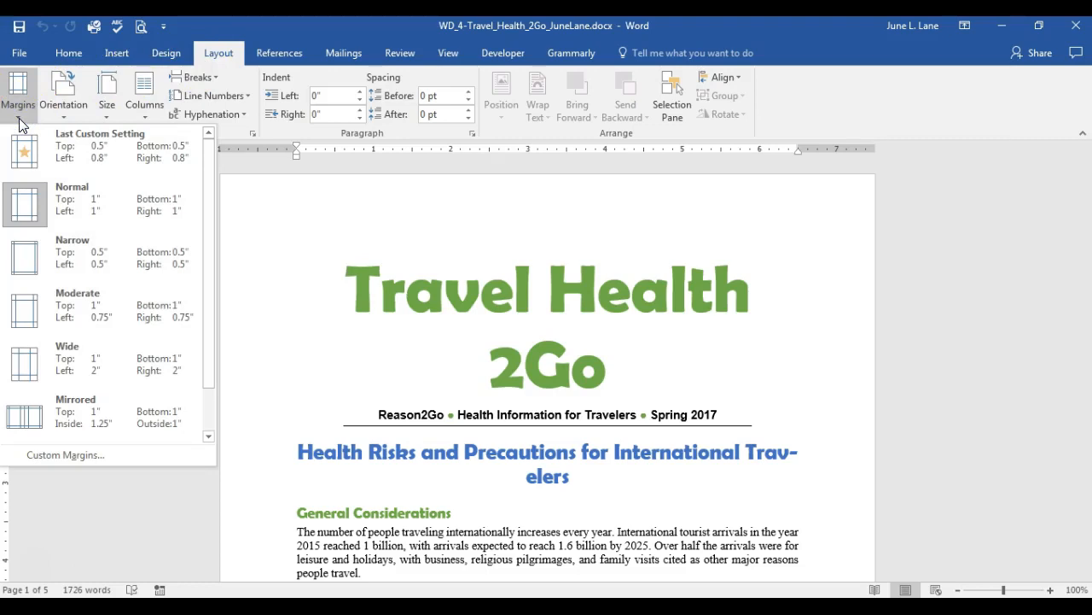
left_click(76, 457)
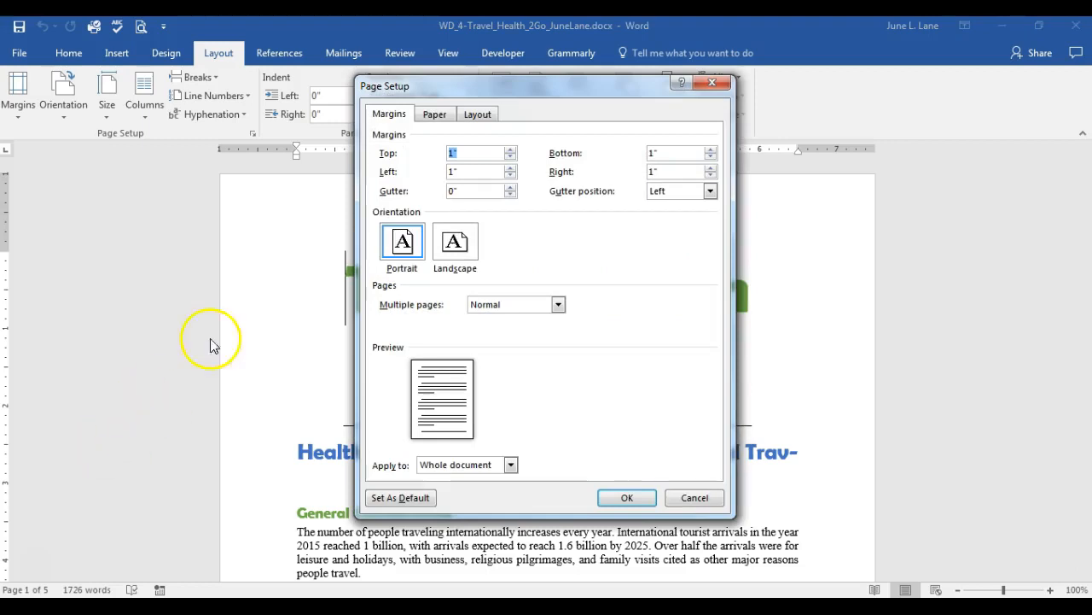
left_click(510, 157)
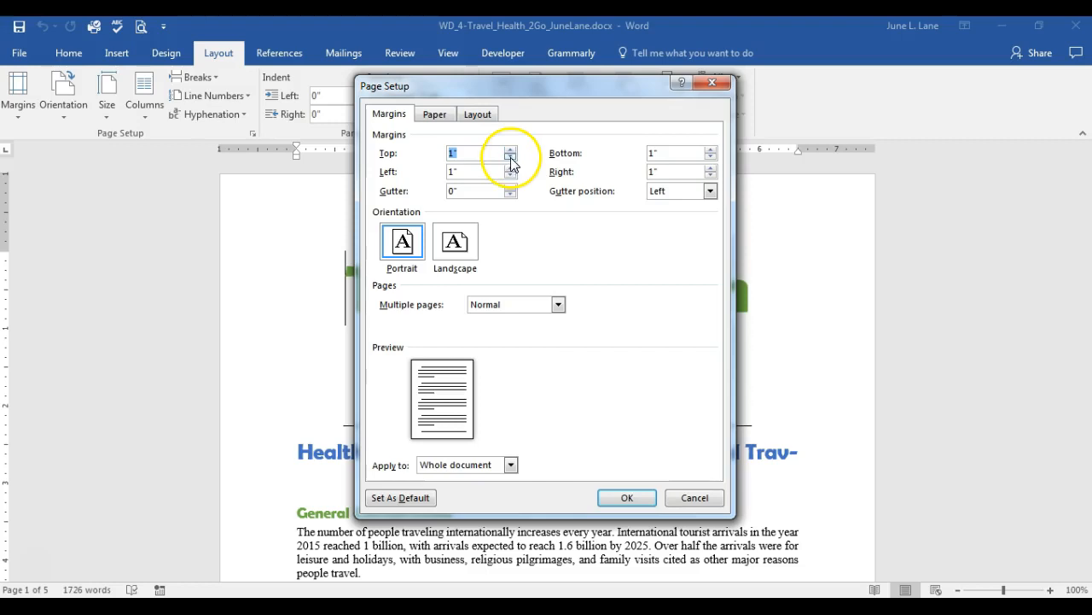
left_click(510, 158)
left_click(510, 158)
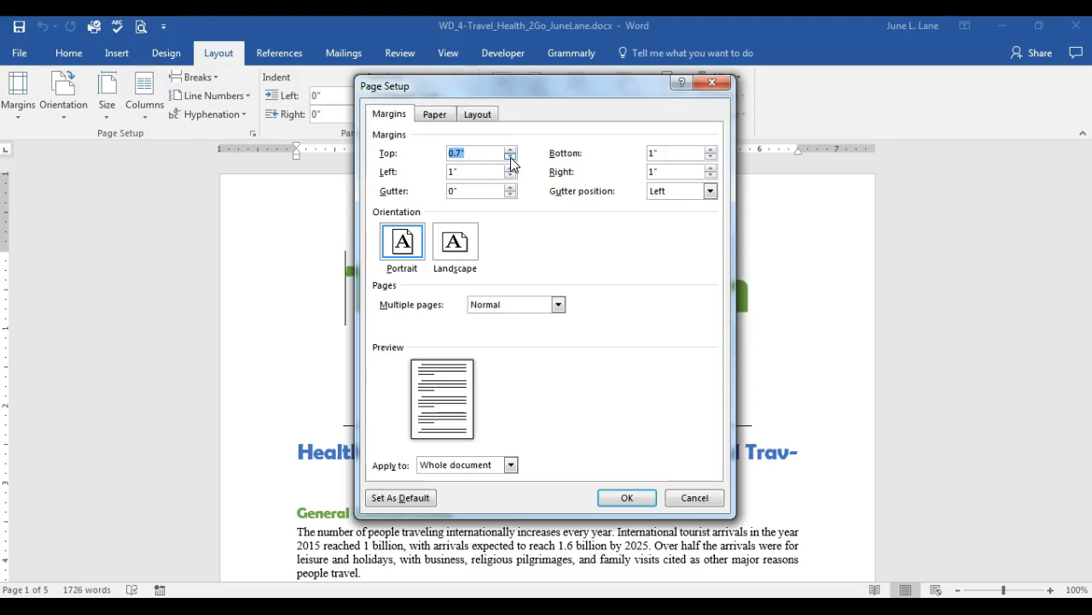
left_click(710, 158)
left_click(711, 157)
left_click(711, 158)
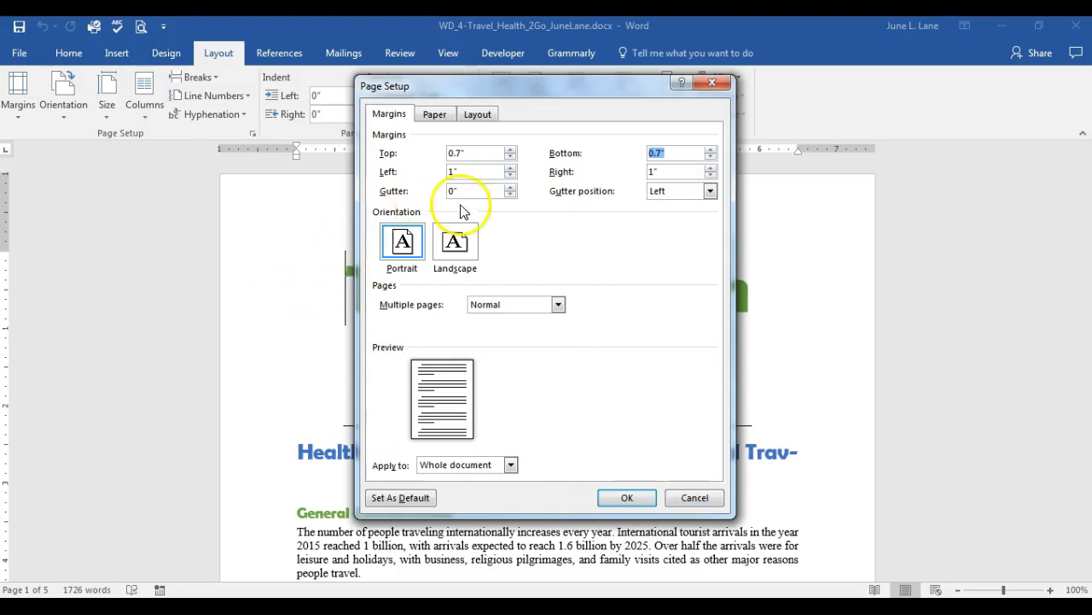
Step: Set the left and right page margins to 0.7" and apply the custom margins to the whole document
left_click(509, 175)
left_click(509, 175)
left_click(509, 175)
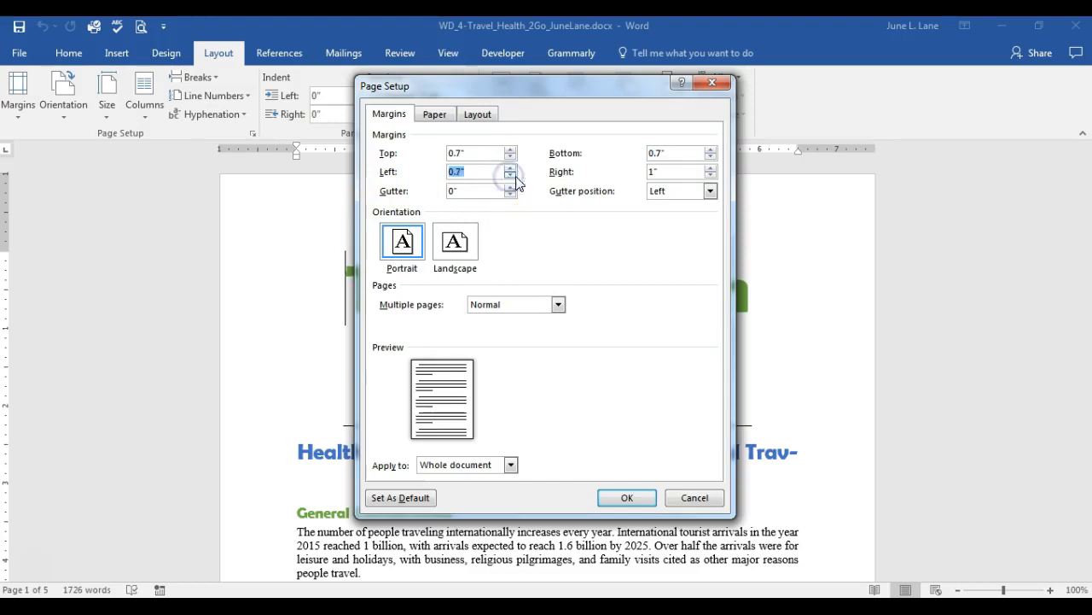
left_click(711, 175)
left_click(710, 175)
left_click(711, 175)
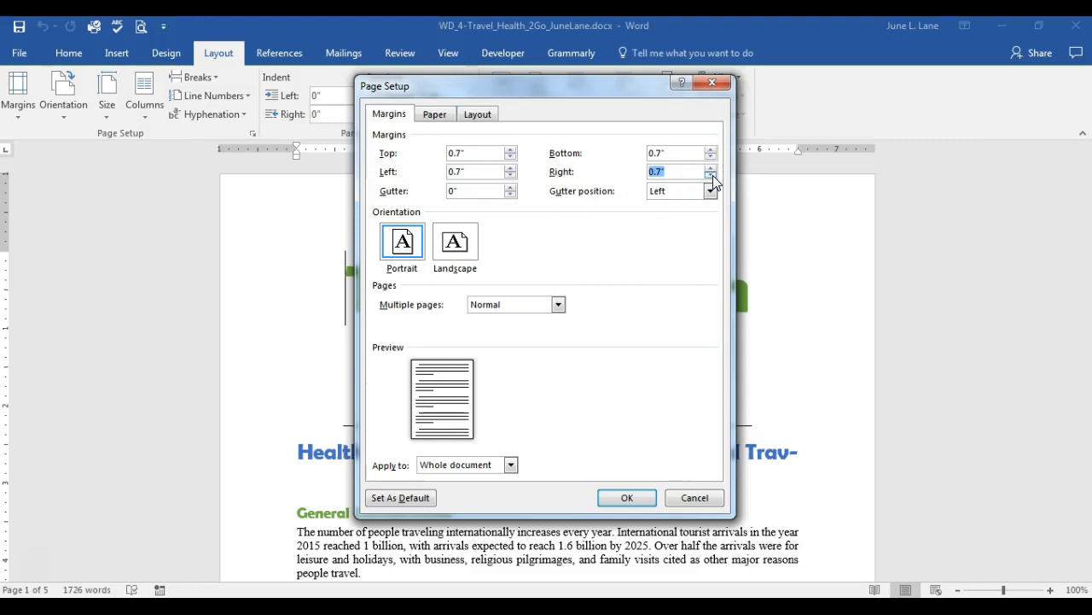
left_click(626, 498)
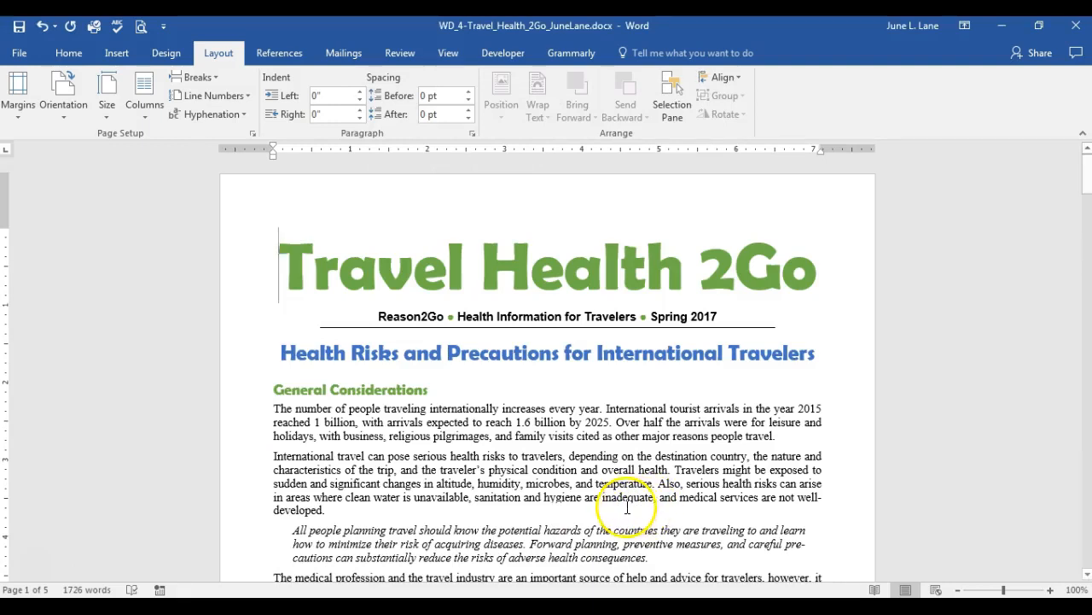
Step: Examine the page layout of the whole document in multiple-page view and return to 100% zoom
left_click(449, 53)
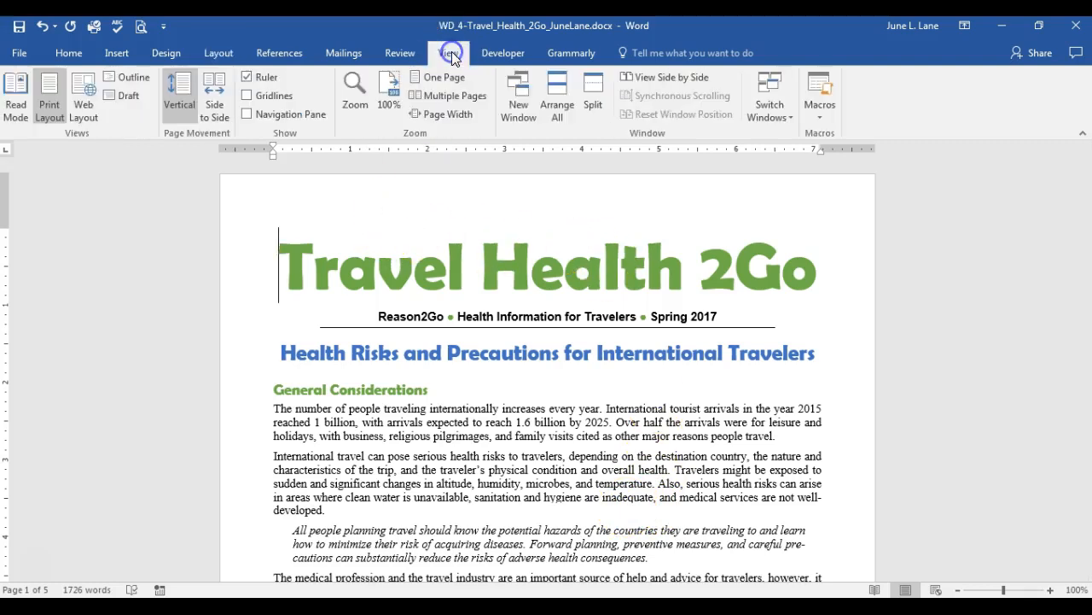
left_click(464, 99)
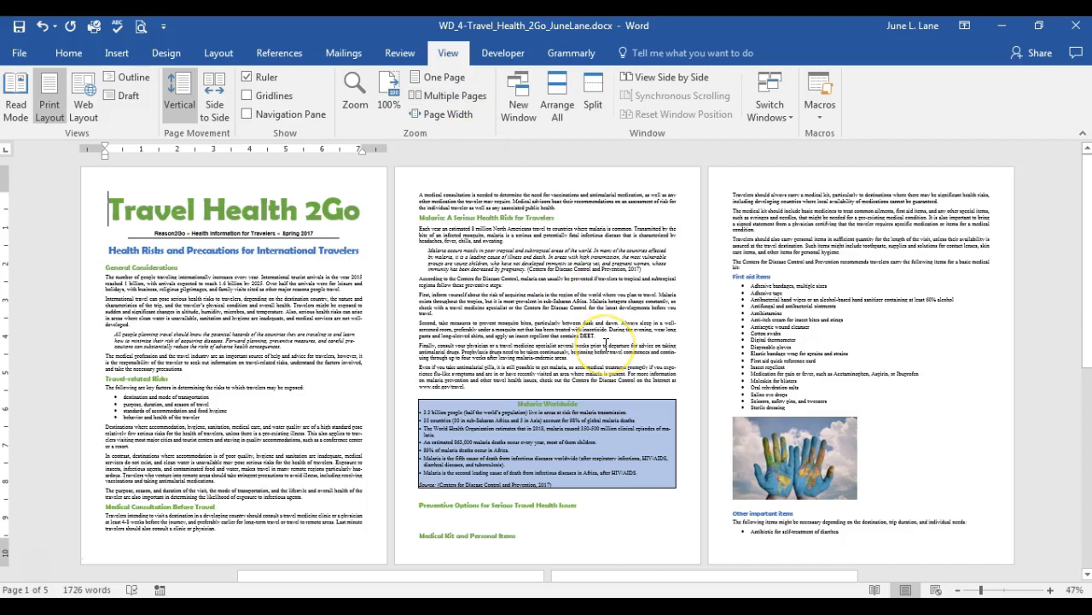
scroll(606, 342, "down", 5)
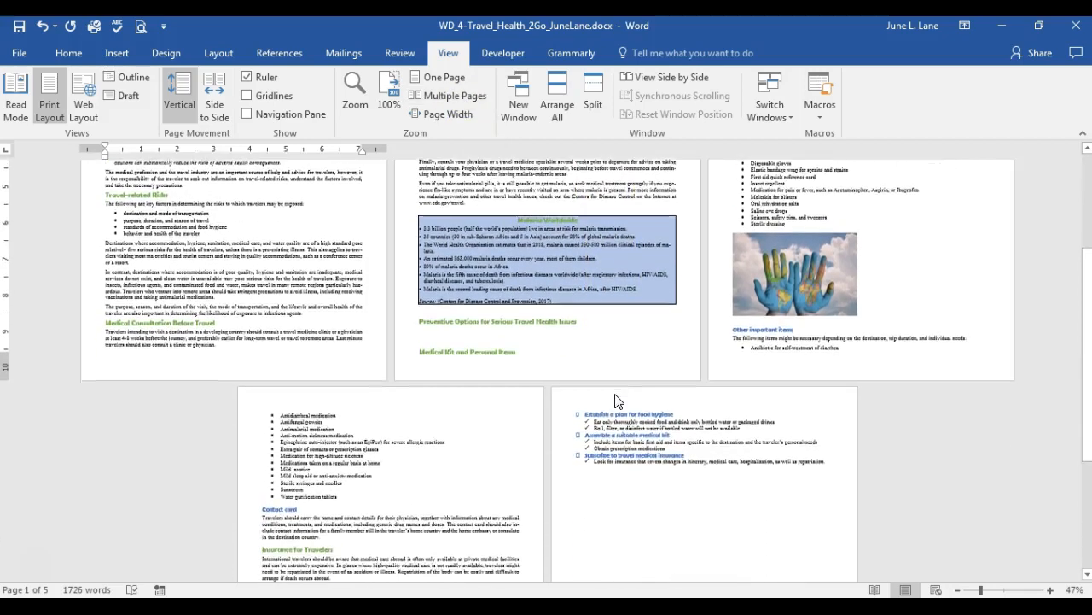
scroll(619, 401, "down", 6)
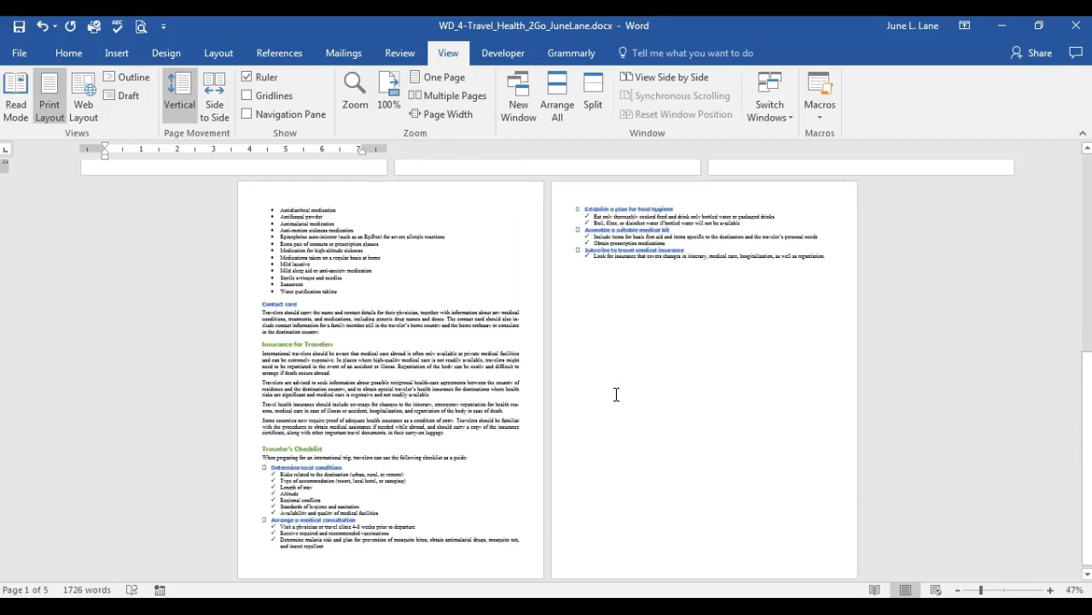
scroll(617, 394, "up", 7)
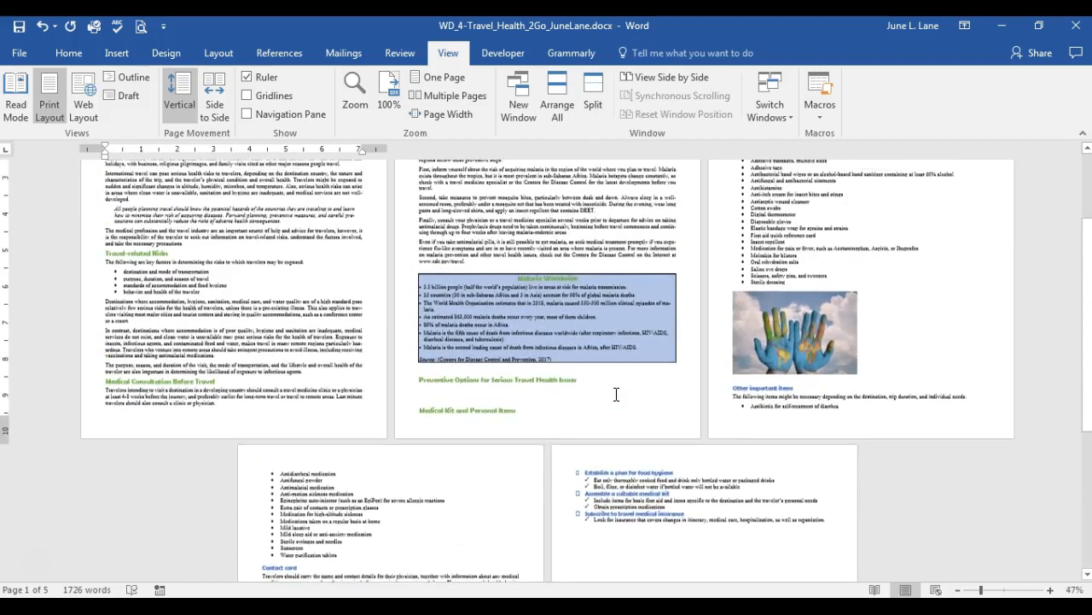
scroll(616, 394, "up", 4)
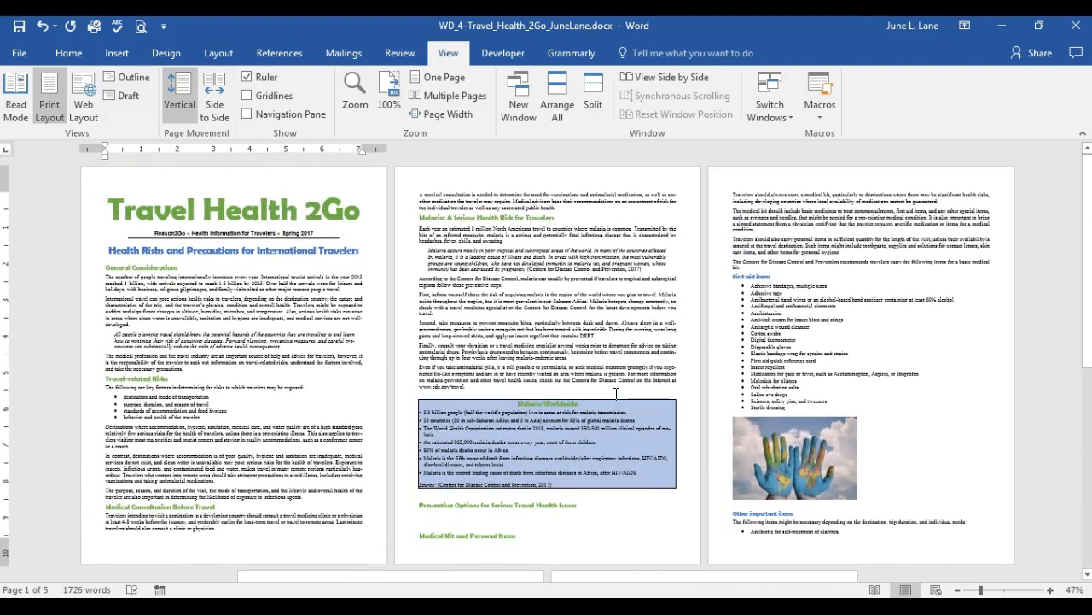
left_click(390, 101)
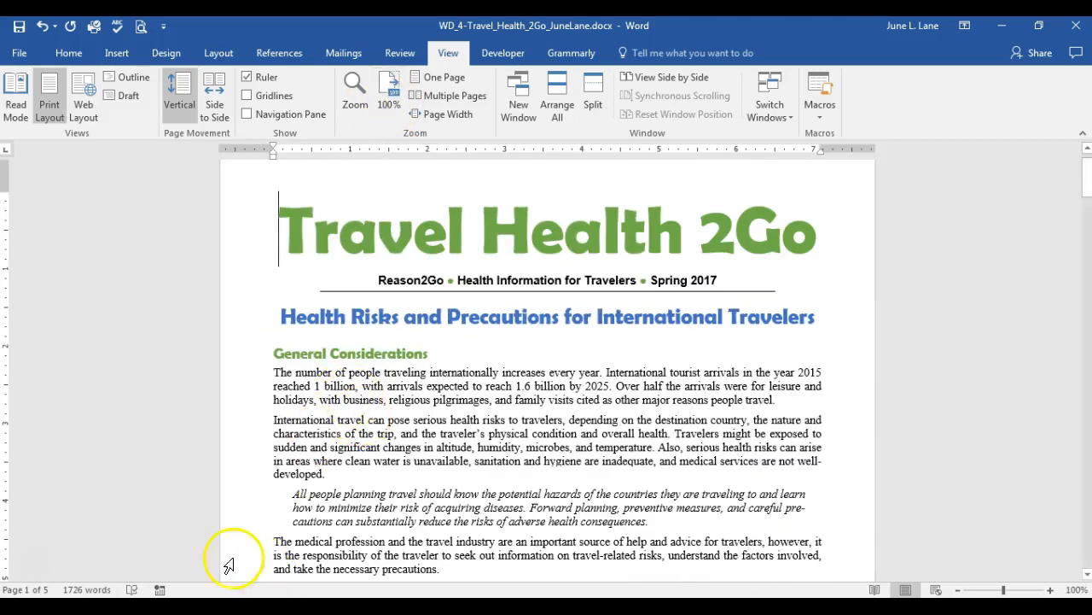
Step: Save the document with its new margins
left_click(17, 27)
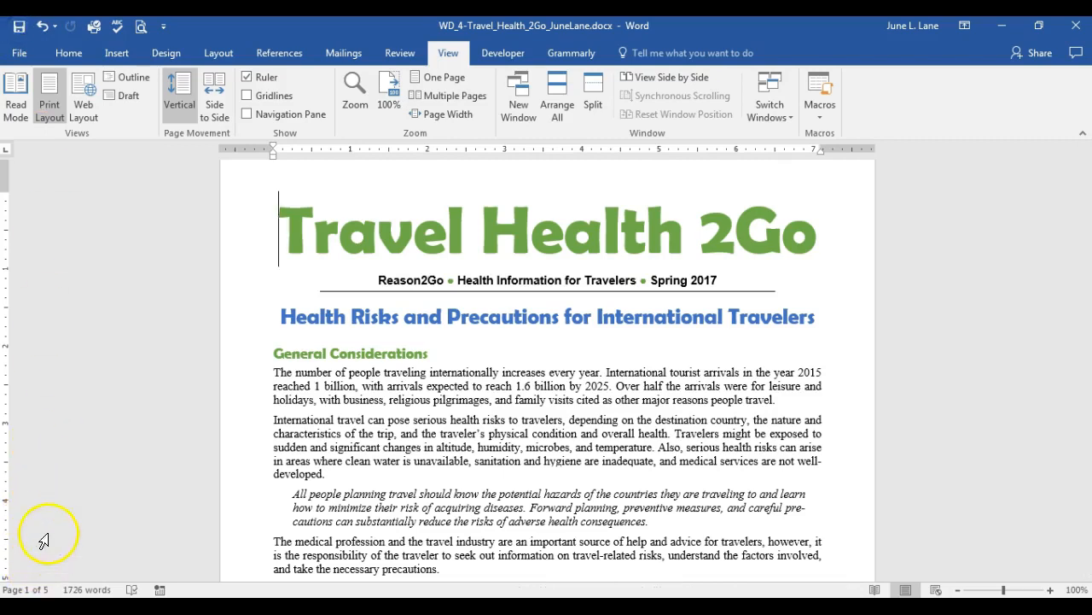